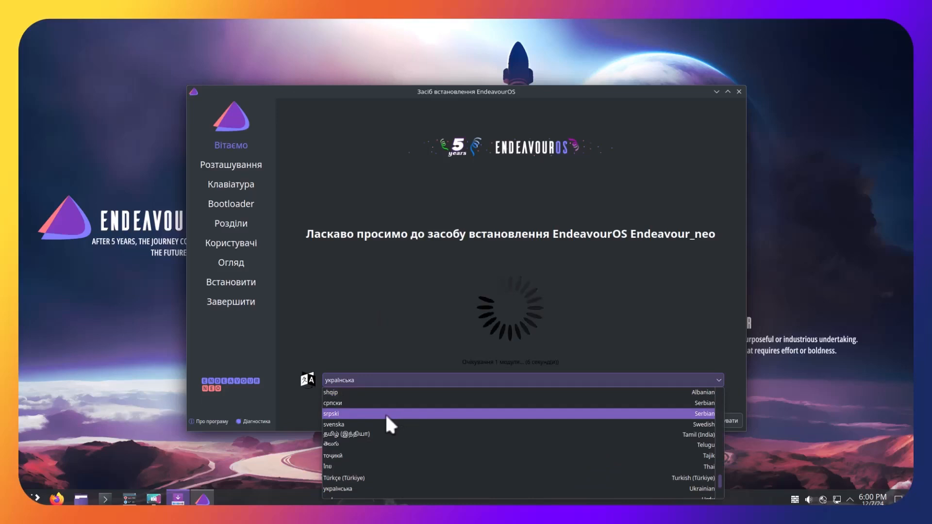
# Step: Set the installer language to American English
pyautogui.scroll(5, 396, 417)
pyautogui.scroll(10, 396, 416)
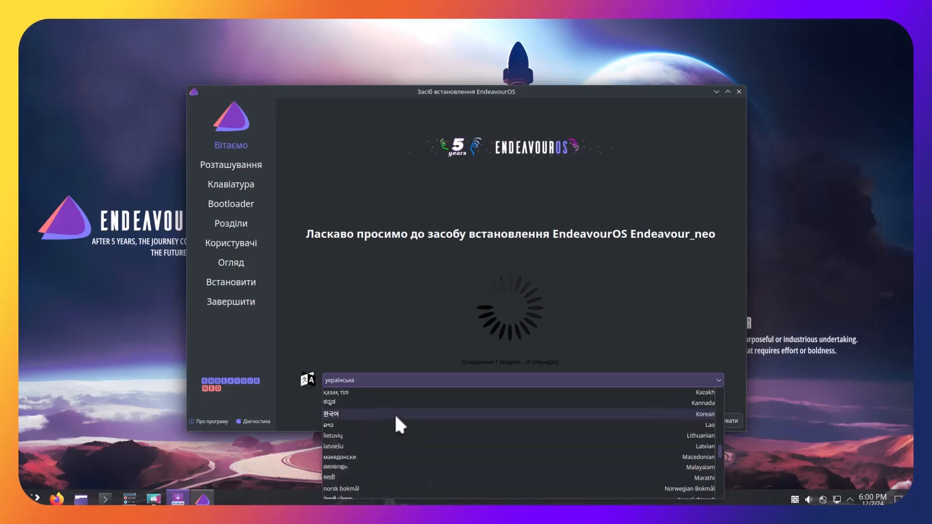
pyautogui.scroll(1, 394, 413)
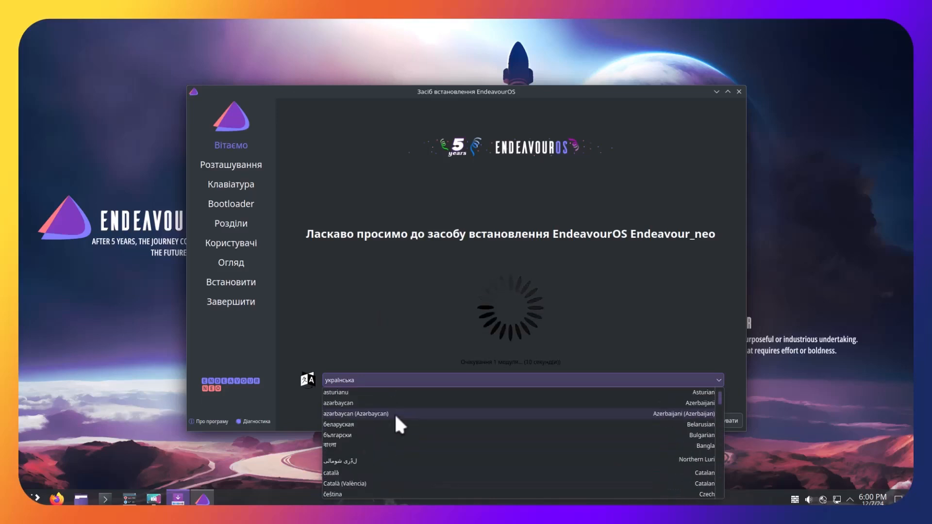
pyautogui.scroll(-1, 392, 412)
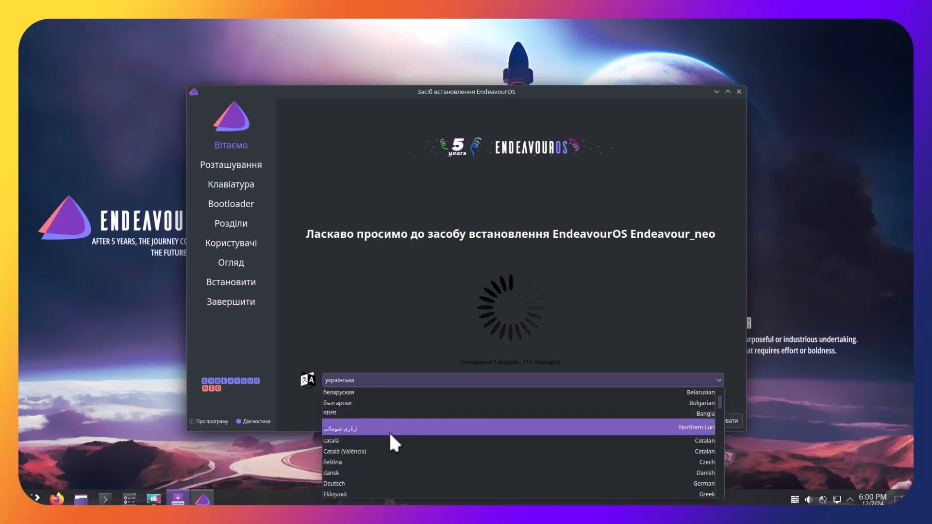
pyautogui.click(388, 381)
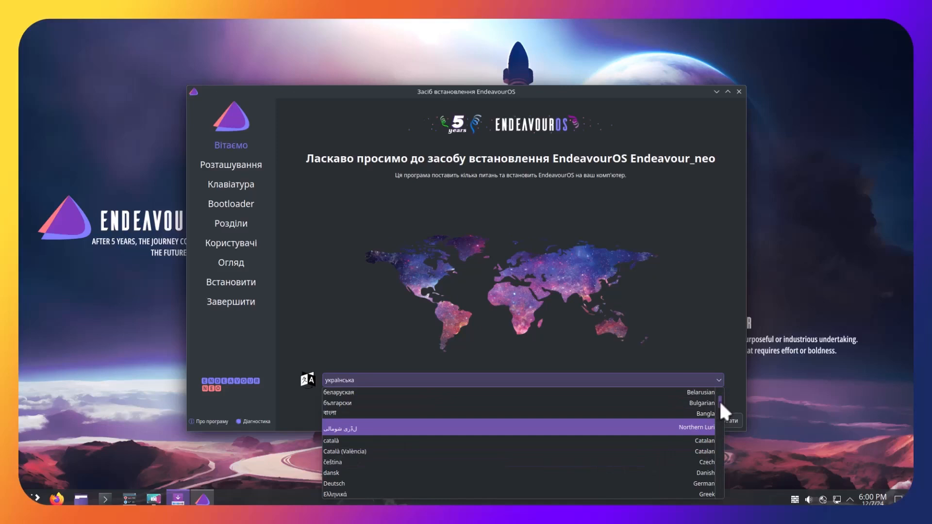
pyautogui.moveTo(722, 401); pyautogui.dragTo(716, 412)
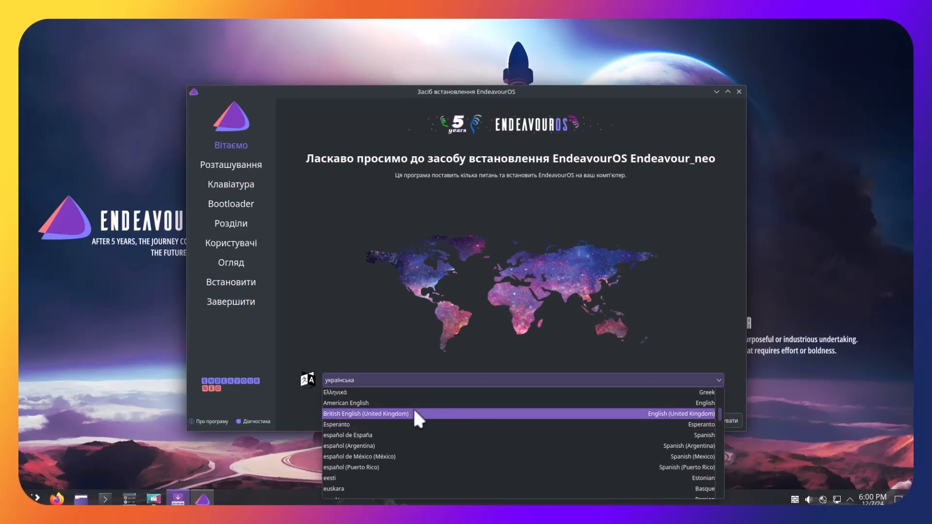
pyautogui.click(392, 415)
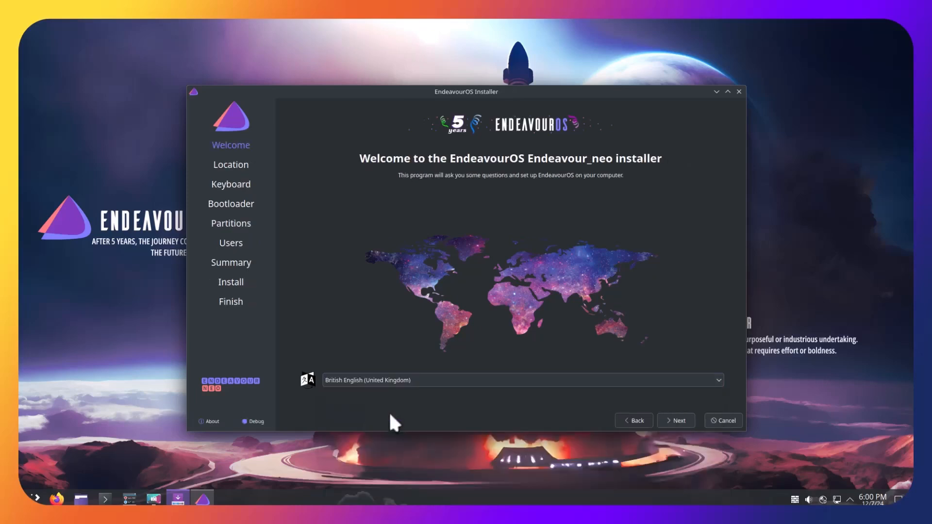
pyautogui.click(447, 380)
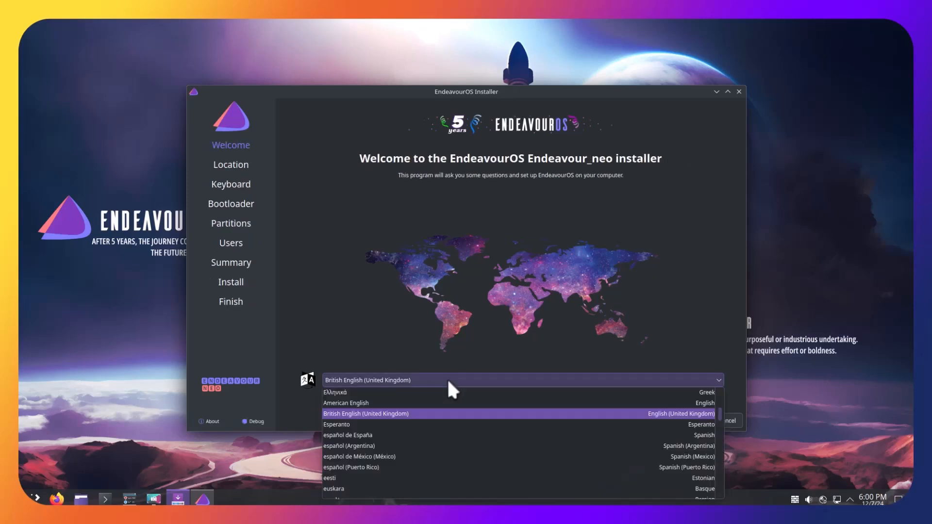
pyautogui.click(358, 401)
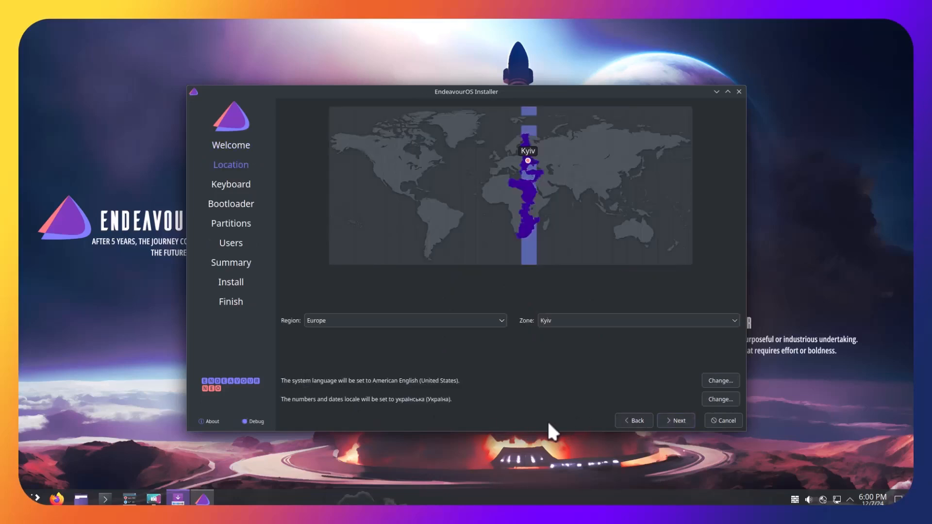
# Step: Accept the preset location, the default English (US) keyboard layout and the GRUB bootloader, and continue to the partitioning page
pyautogui.click(677, 422)
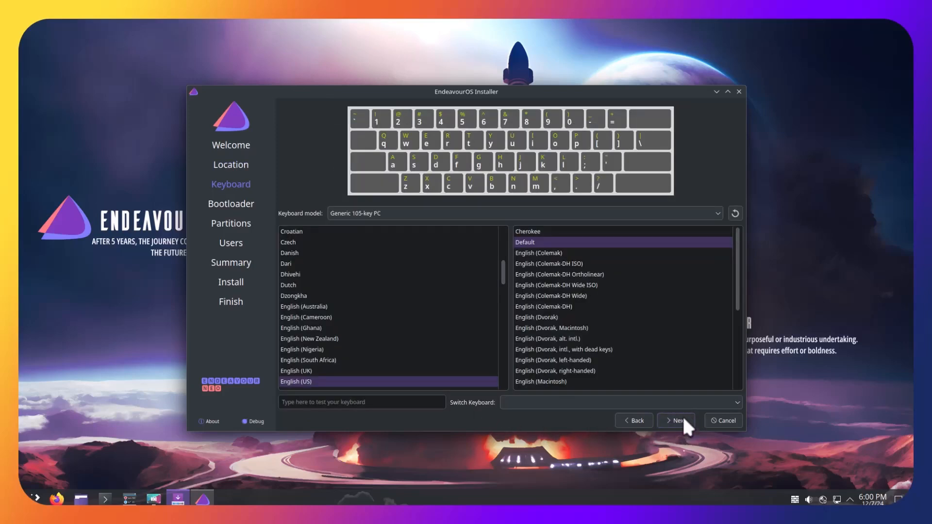
pyautogui.click(678, 420)
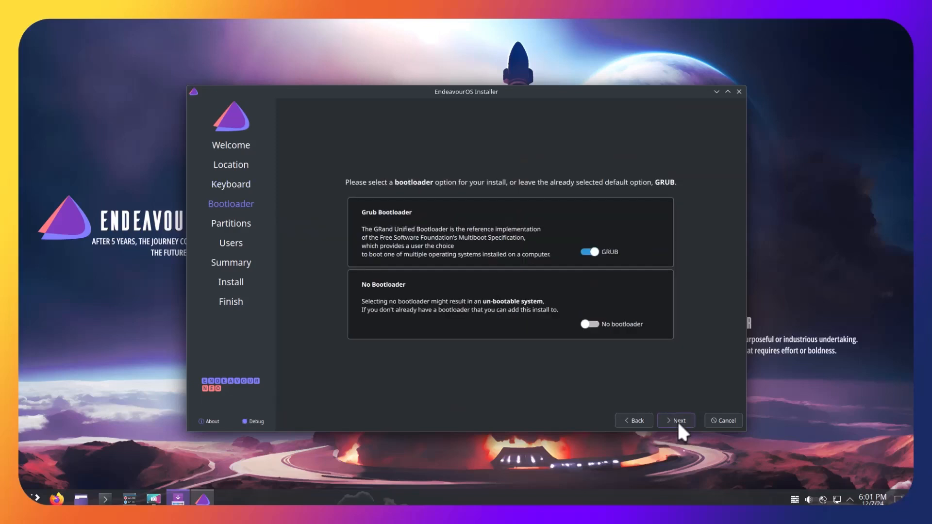
pyautogui.click(678, 419)
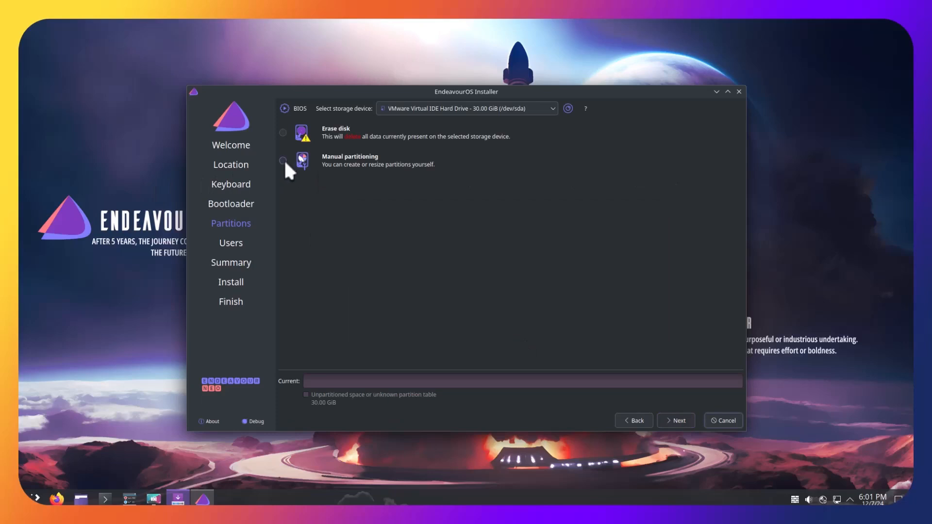
# Step: Choose manual partitioning and create a new Master Boot Record (MBR) partition table on the VMware virtual drive
pyautogui.click(677, 419)
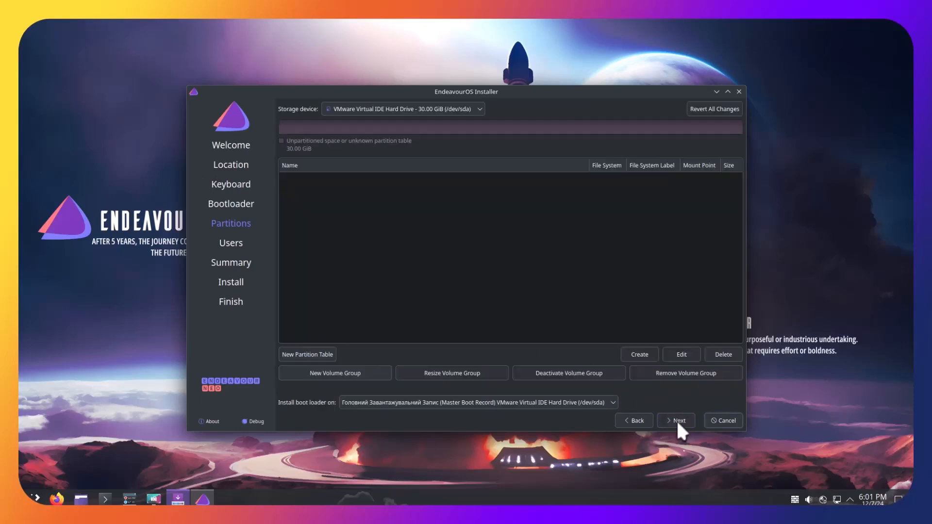
pyautogui.click(313, 355)
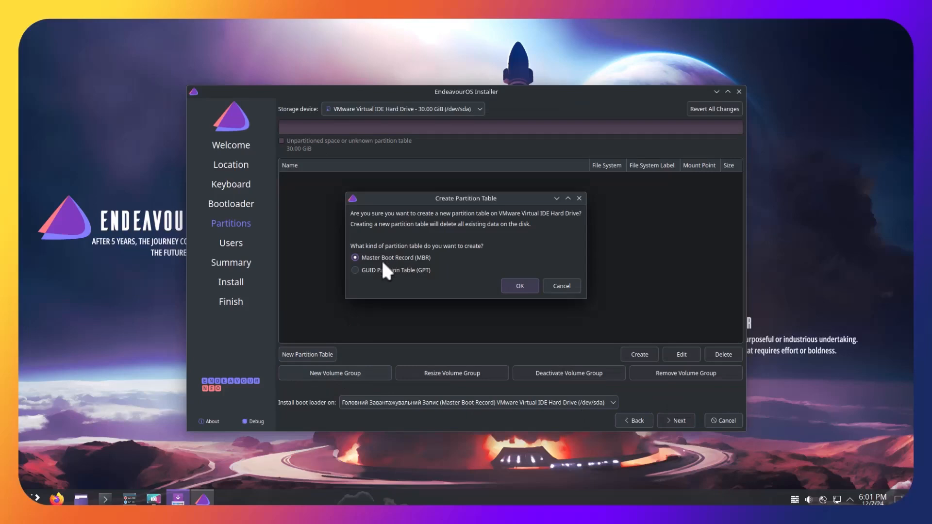
pyautogui.click(520, 285)
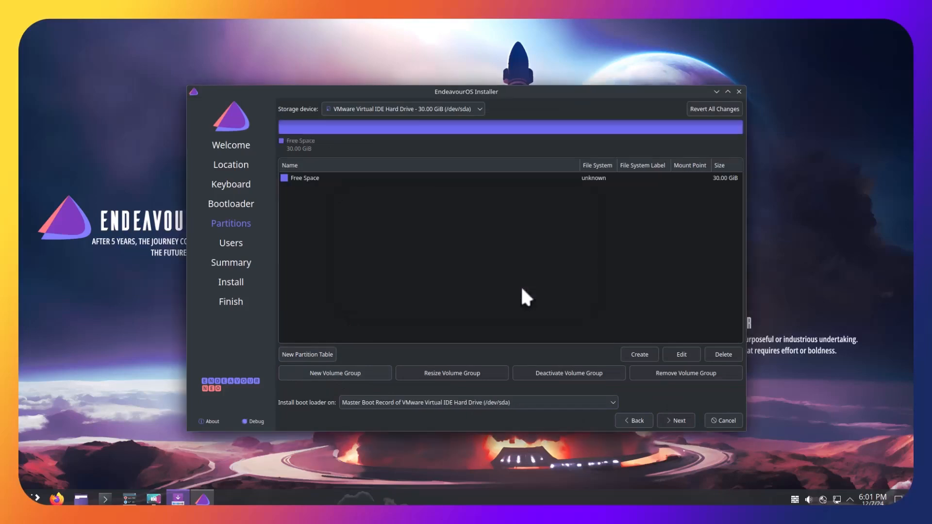
# Step: Create a 29000 MiB primary ext4 partition in the free space with the mount point /
pyautogui.click(322, 178)
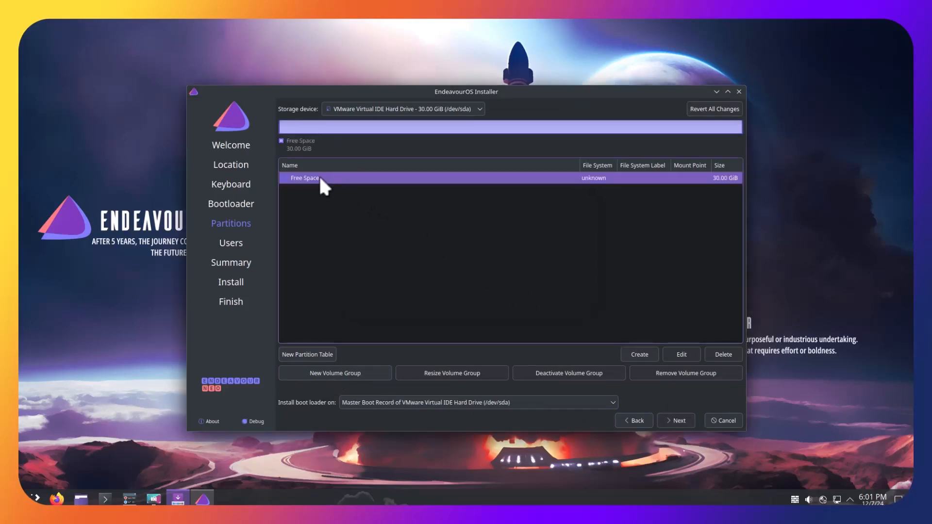
pyautogui.click(640, 357)
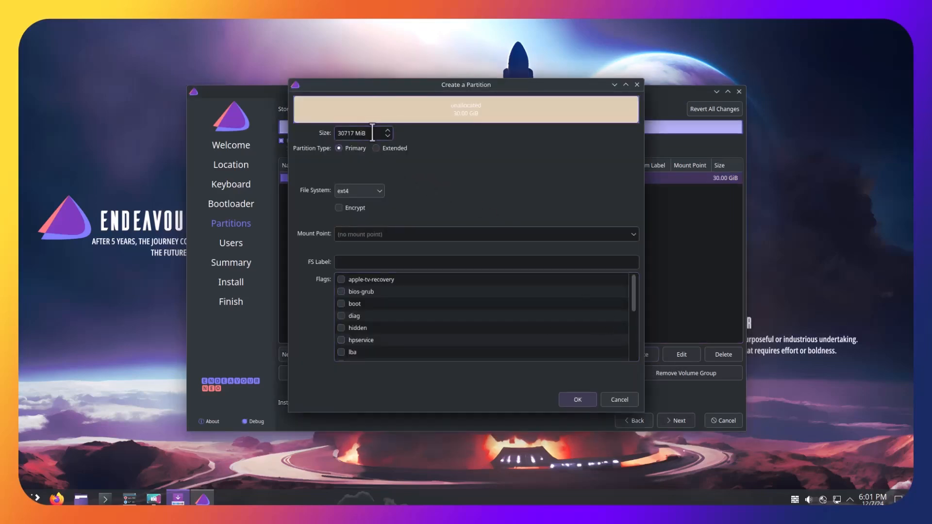
pyautogui.doubleClick(373, 131)
pyautogui.click(373, 132)
pyautogui.moveTo(372, 131); pyautogui.dragTo(333, 131)
pyautogui.write('29000')
pyautogui.click(458, 234)
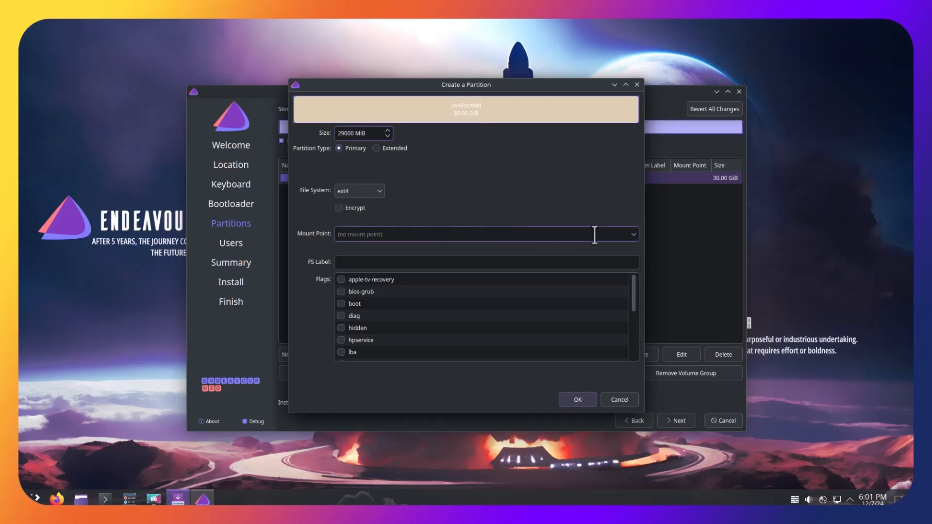
pyautogui.click(634, 234)
pyautogui.click(506, 249)
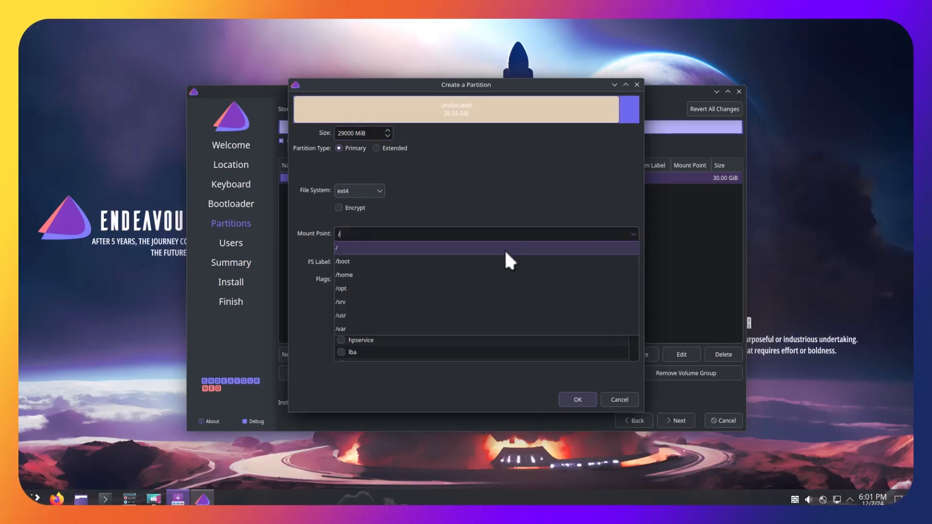
pyautogui.click(578, 401)
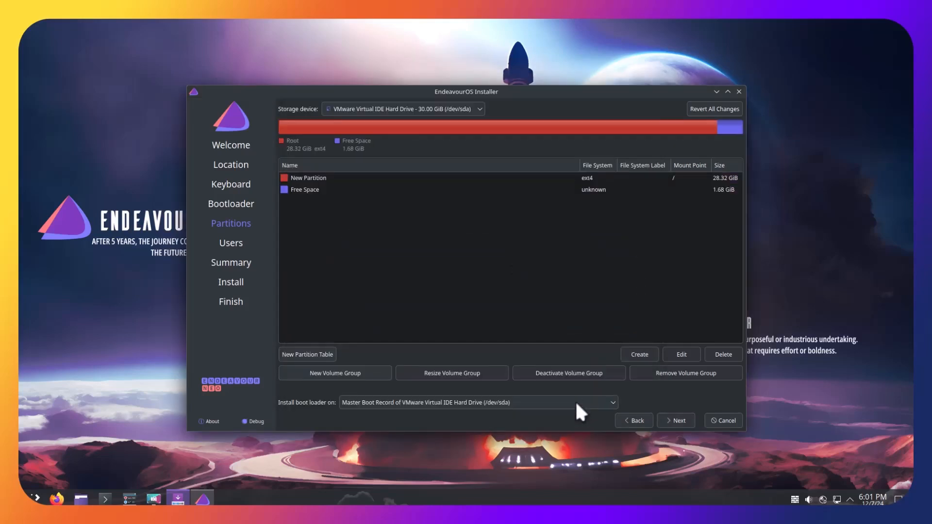
# Step: Create a 1717 MiB primary linuxswap partition in the remaining free space and continue to the user setup, dismissing the GPT notice
pyautogui.click(323, 190)
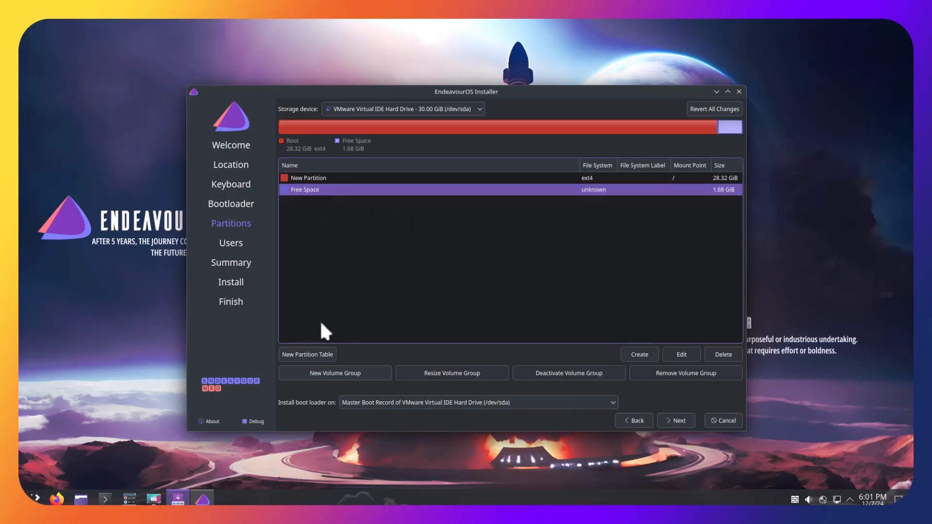
pyautogui.click(634, 354)
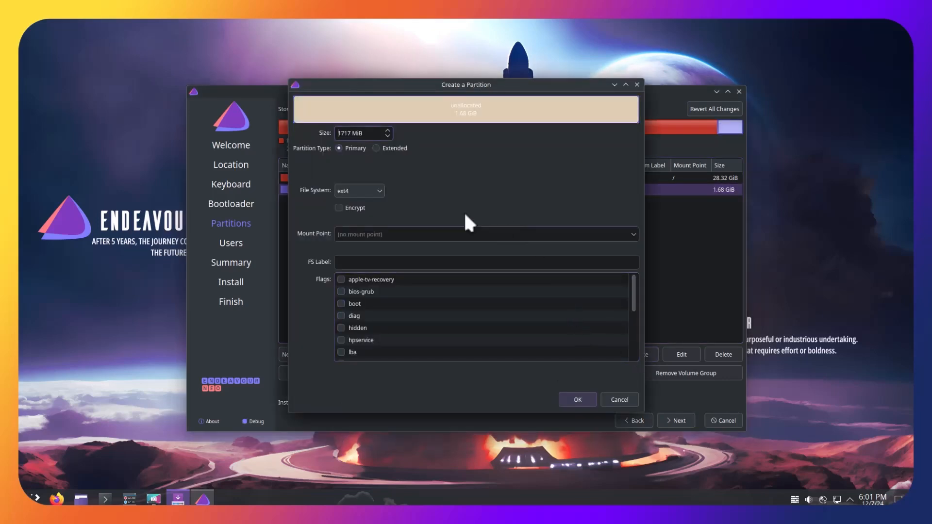
pyautogui.click(380, 191)
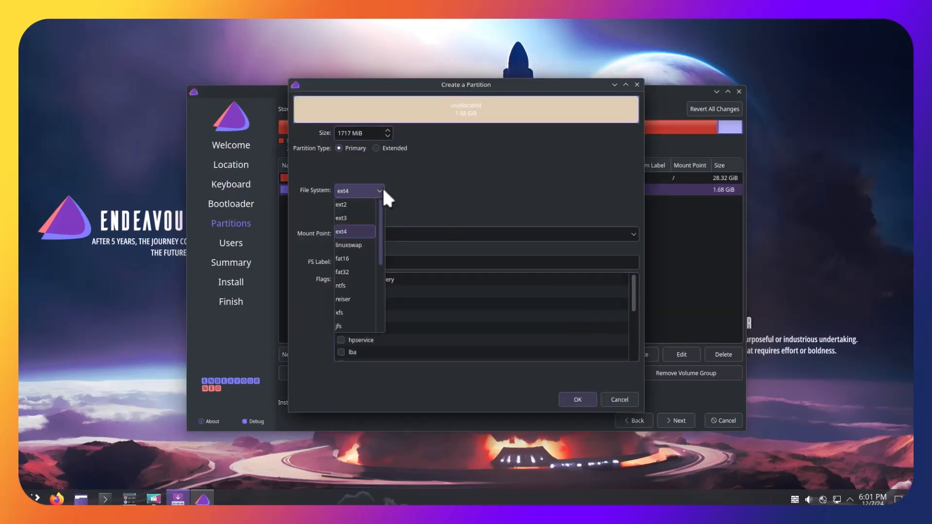
pyautogui.click(354, 246)
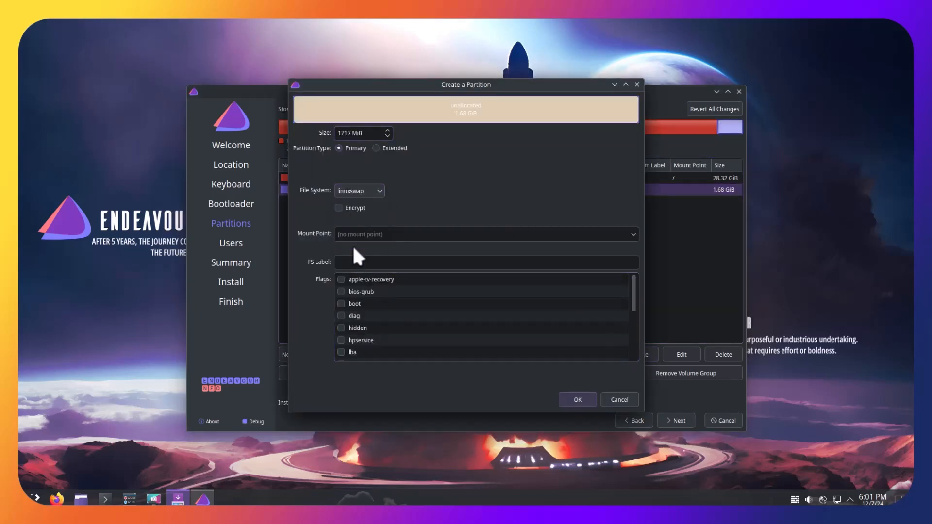
pyautogui.click(577, 401)
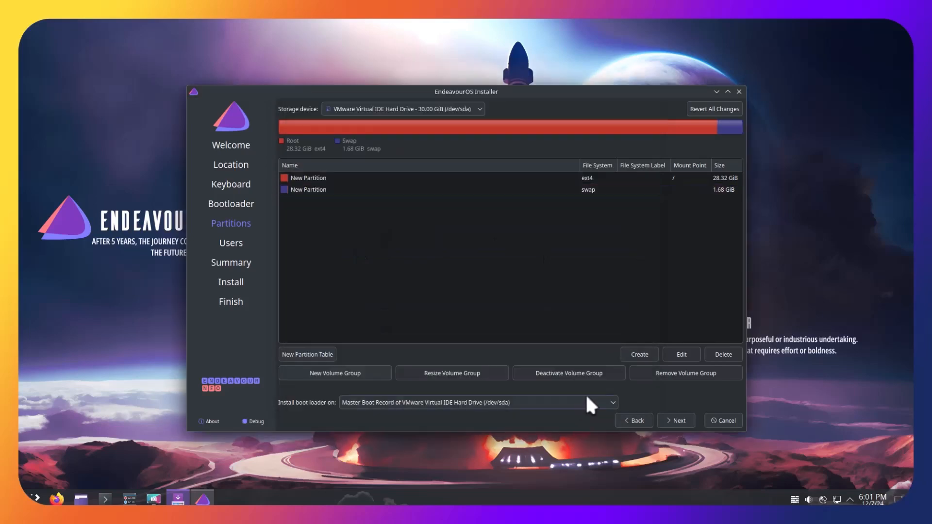
pyautogui.click(678, 421)
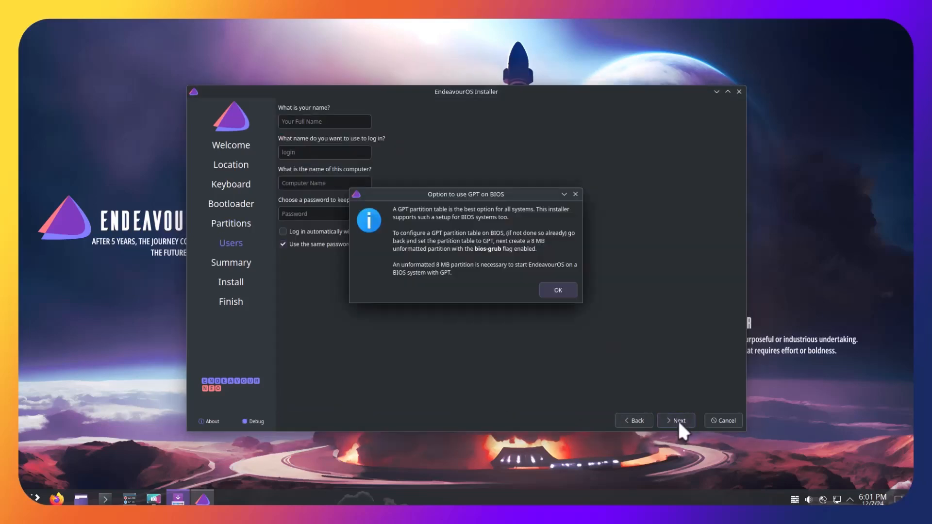
pyautogui.click(558, 291)
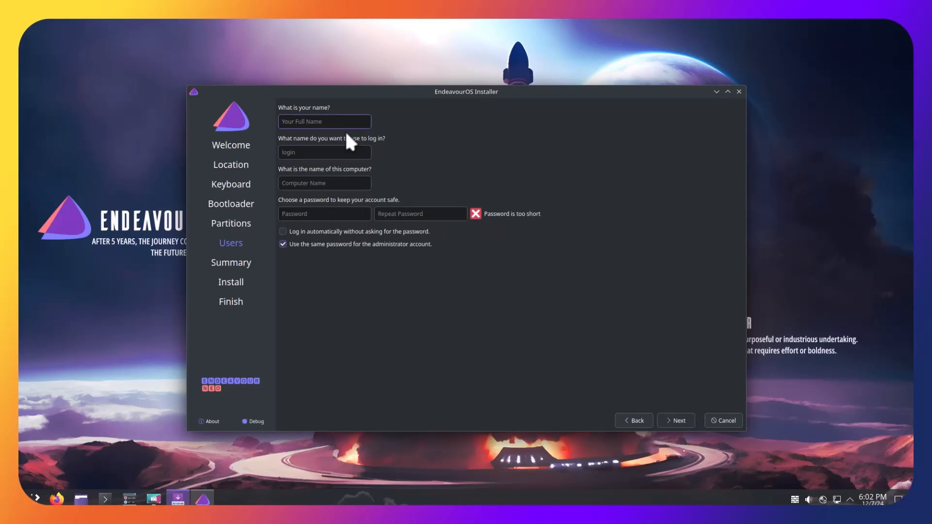
# Step: Enter the user's full name, keep the suggested login name, and set the computer name to MicroxpTech
pyautogui.write('Microxp')
pyautogui.press('Tab')
pyautogui.press('Tab')
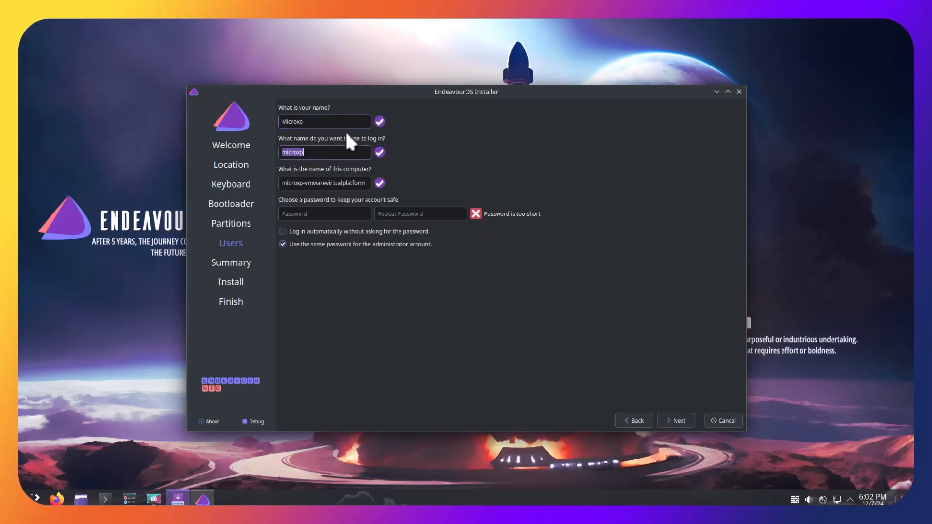
pyautogui.write('Mi')
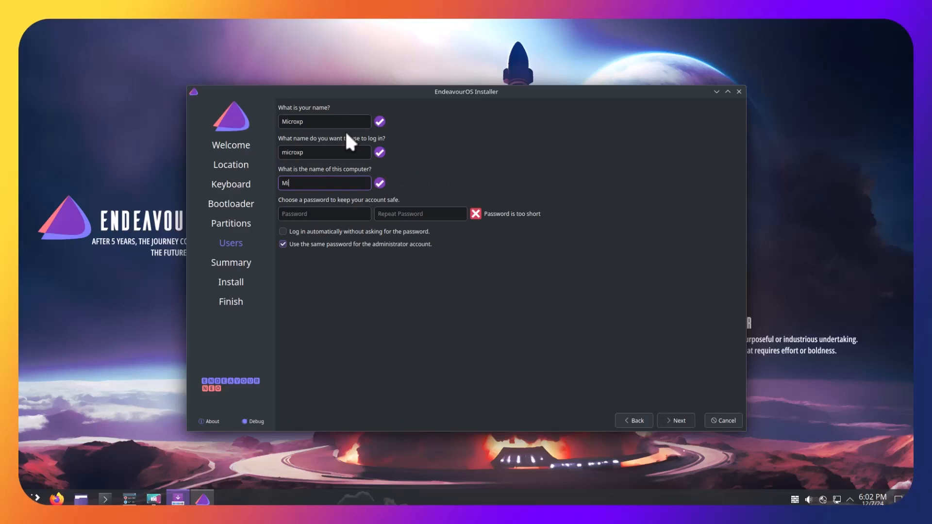
pyautogui.write('croxp Tech')
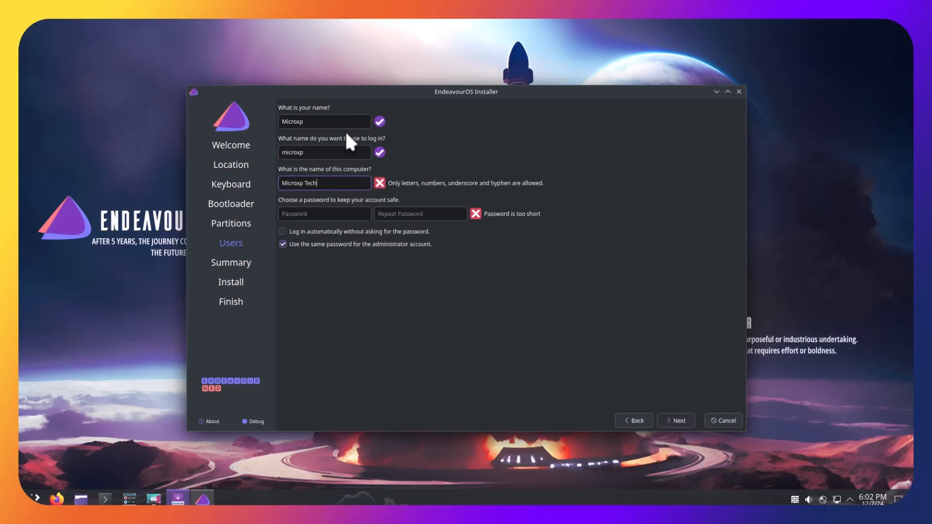
pyautogui.press('Left')
pyautogui.press('Left')
pyautogui.press('BackSpace')
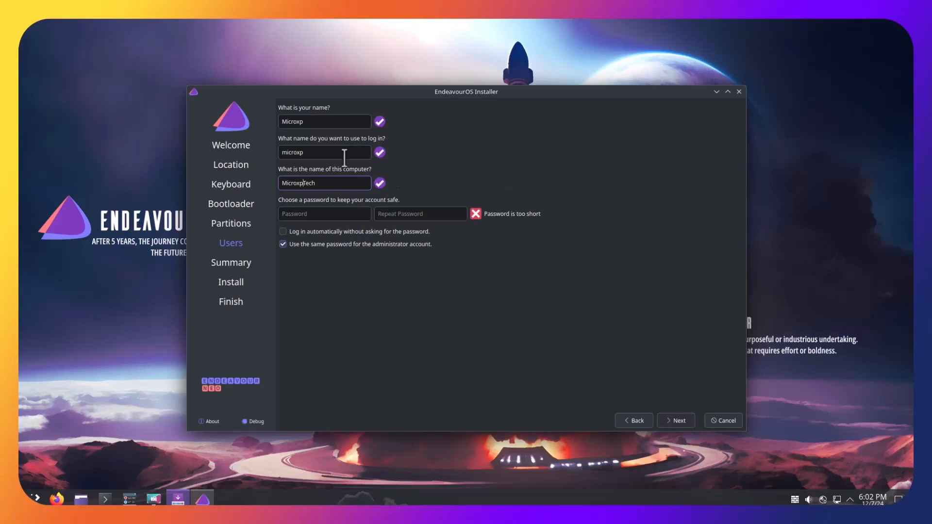
# Step: Enter the account password and repeat it in the confirmation field
pyautogui.click(328, 215)
pyautogui.write('••••••')
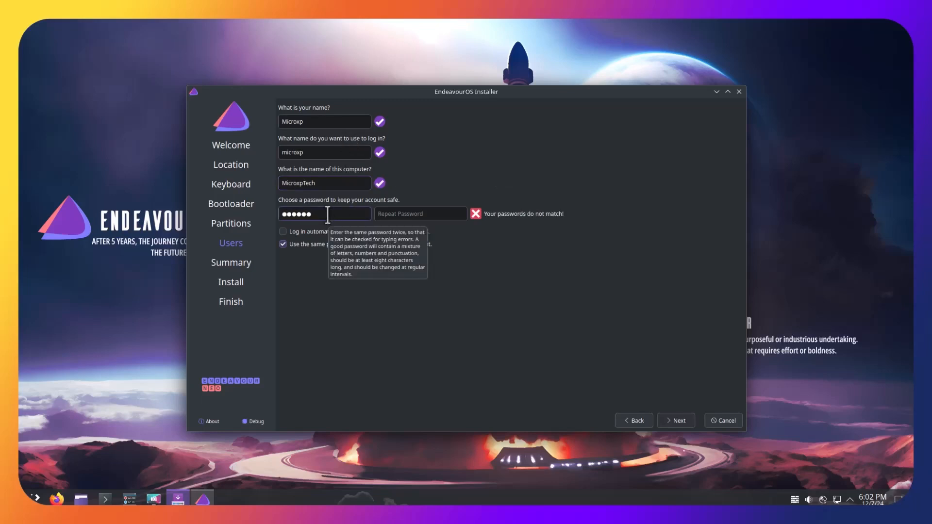
pyautogui.press('Tab')
pyautogui.write('••••••')
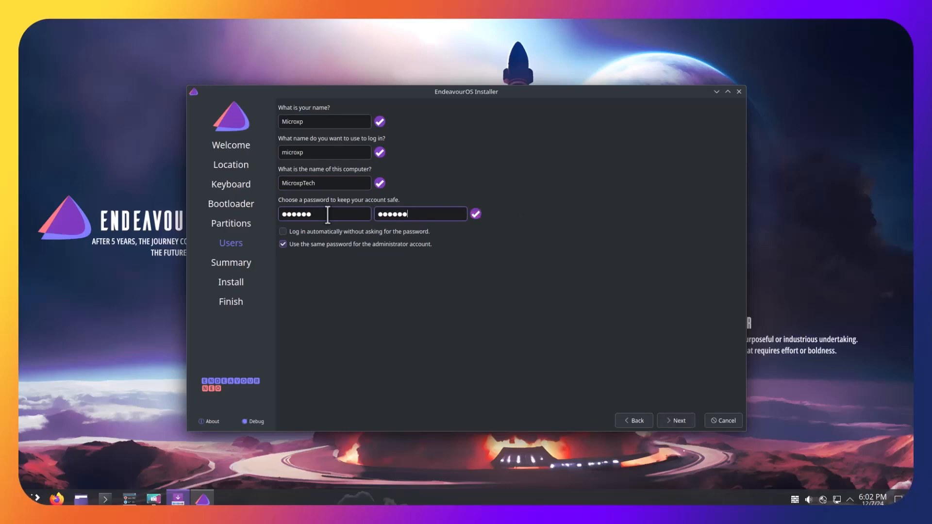
# Step: Proceed to the installation summary and start the EndeavourOS installation, confirming the changes to the disk
pyautogui.click(683, 421)
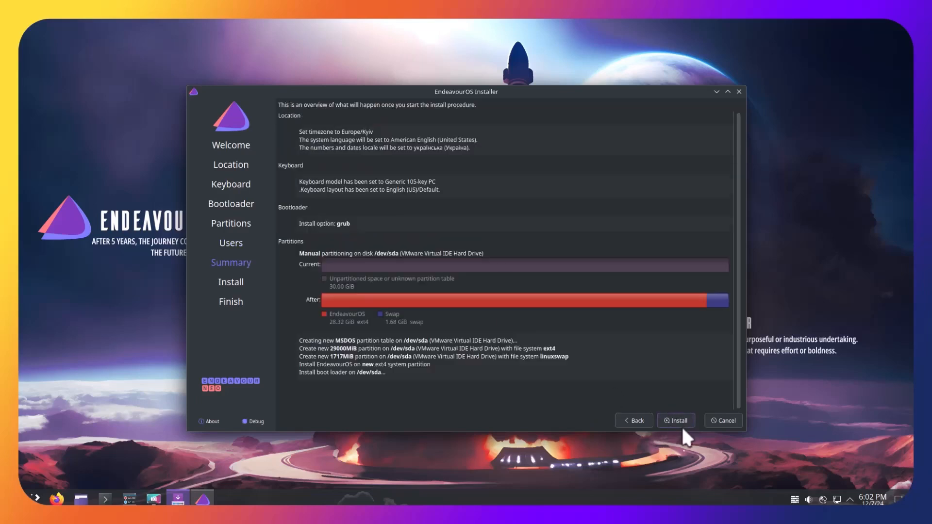
pyautogui.click(680, 421)
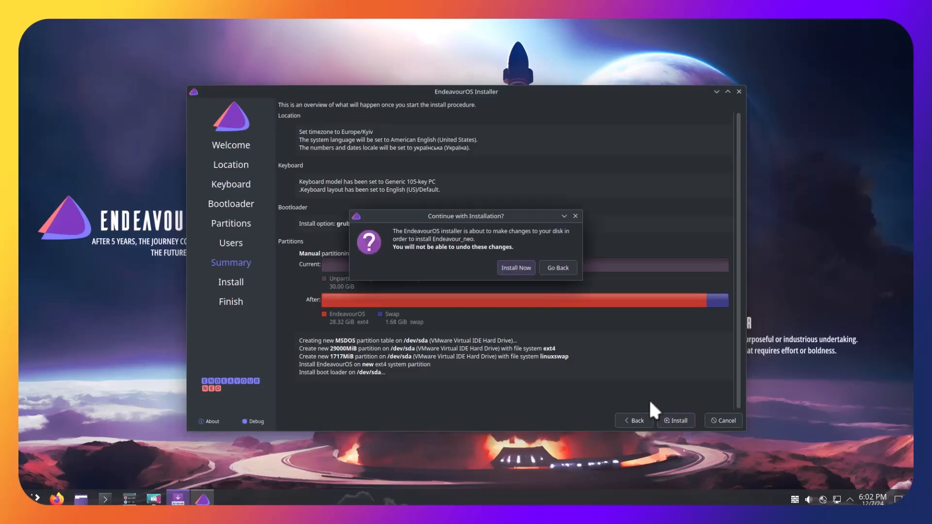
pyautogui.click(518, 267)
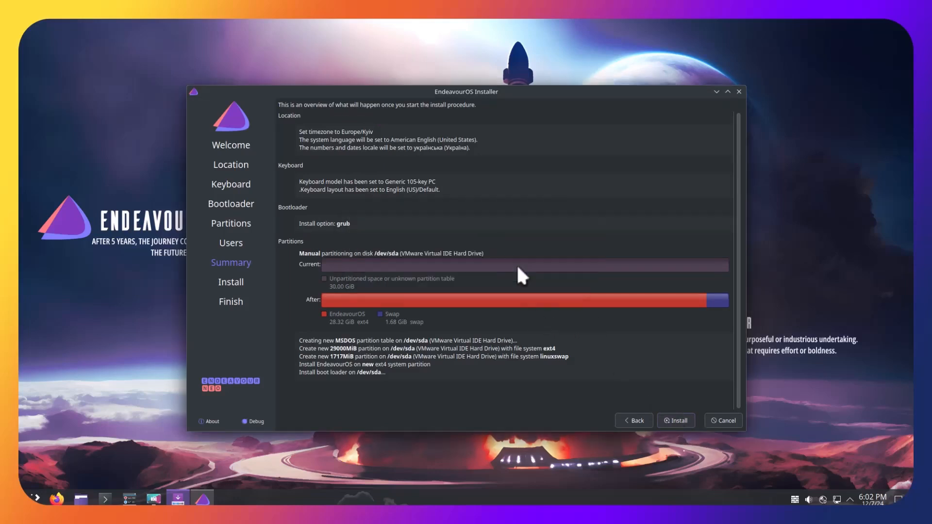